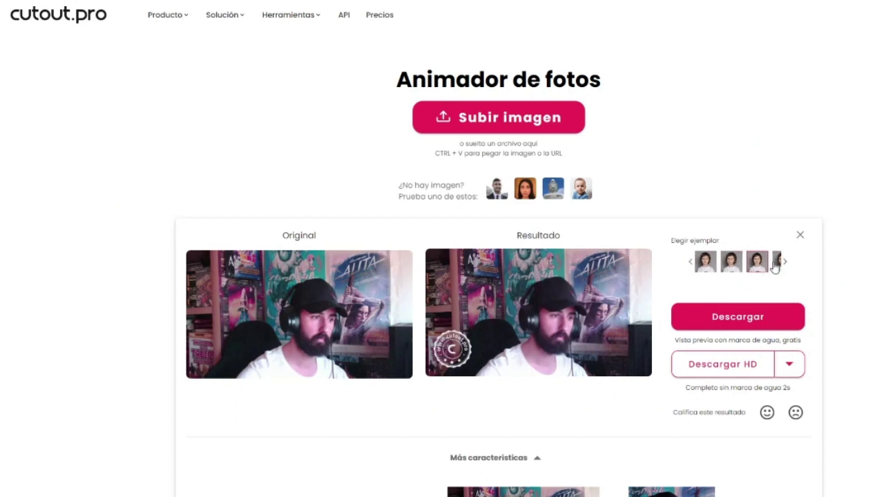
Step: Try several of the sample animation templates on the uploaded portrait in the photo animator
left_click(775, 263)
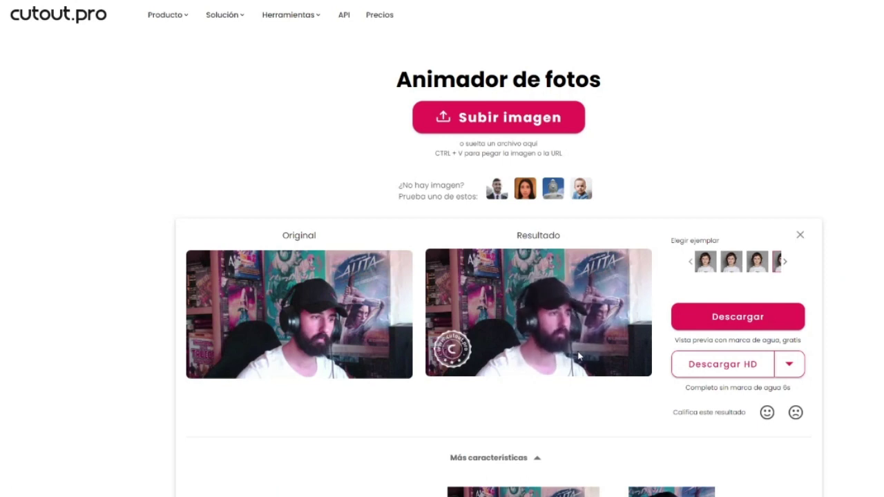
left_click(784, 263)
left_click(723, 270)
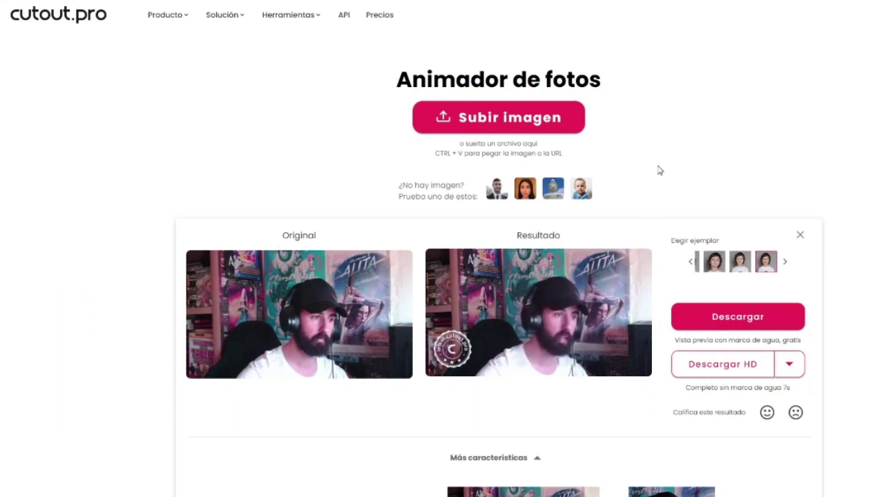
left_click(785, 261)
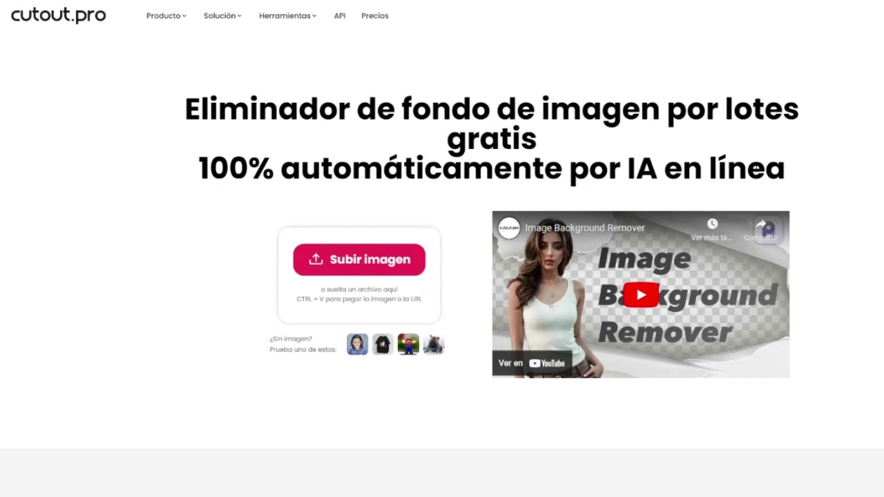
Step: Examine the background remover page and compare its before-and-after sample of a person
scroll(442, 265, "down", 8)
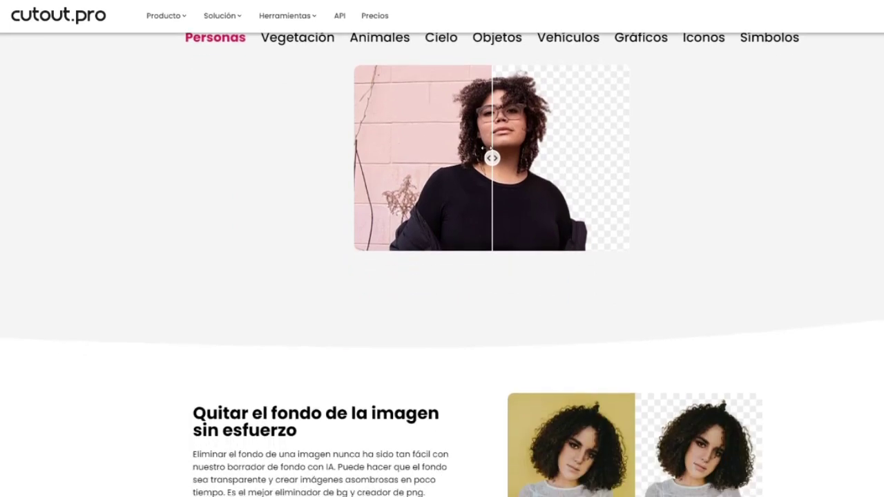
left_click_drag(492, 158, 472, 158)
scroll(442, 265, "down", 5)
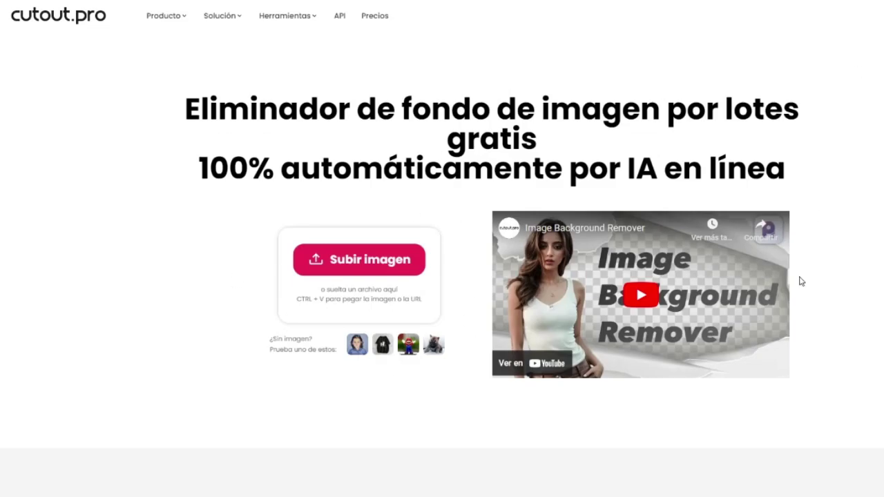
scroll(442, 277, "down", 10)
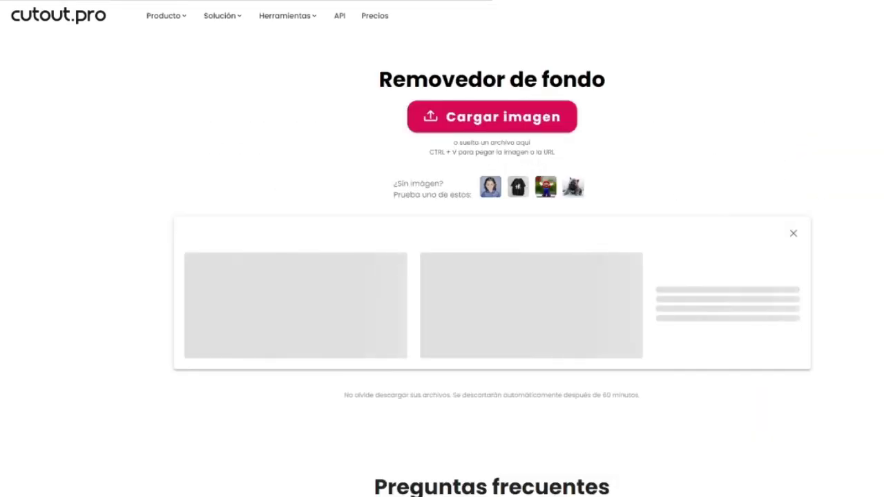
Step: Examine the AI cutout tools below the remover, comparing the face cutout and photo background removal samples
scroll(442, 276, "down", 15)
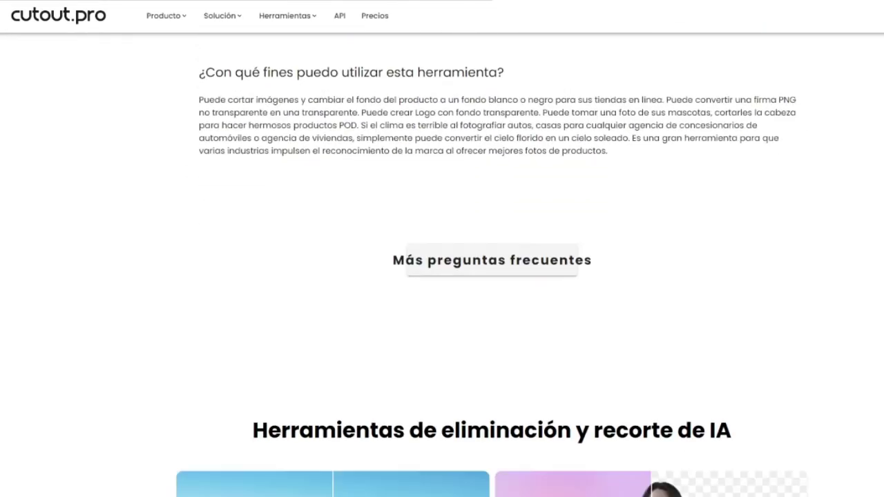
scroll(492, 276, "down", 3)
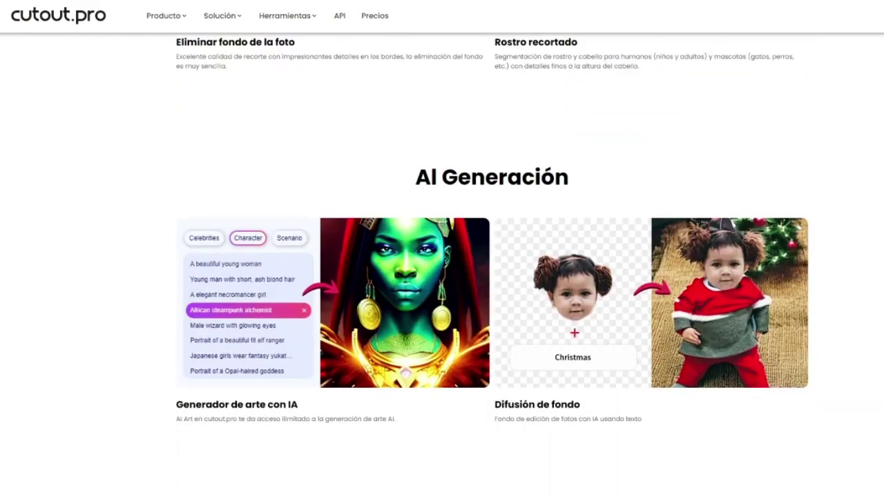
scroll(346, 250, "up", 1)
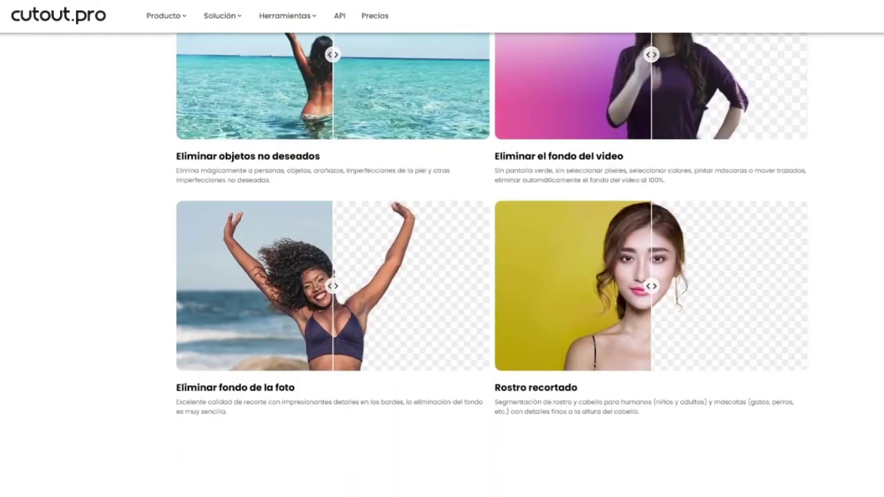
scroll(492, 262, "up", 2)
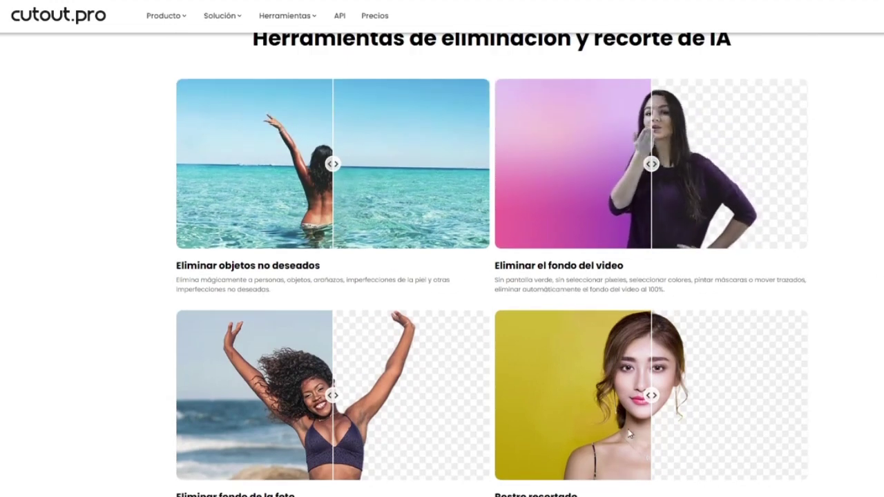
left_click_drag(651, 396, 739, 395)
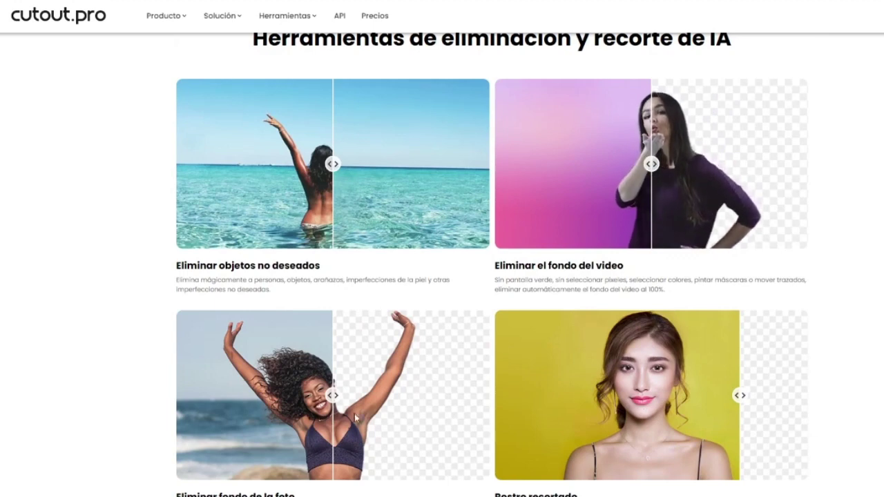
left_click_drag(336, 398, 272, 395)
scroll(442, 276, "up", 20)
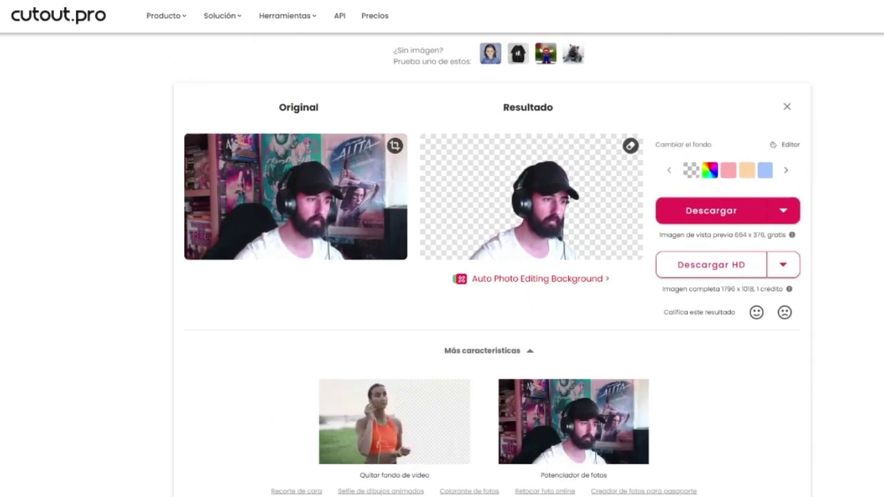
Step: Review the portrait's background removal result and look over the featured AI tools on the home page
scroll(442, 276, "up", 1)
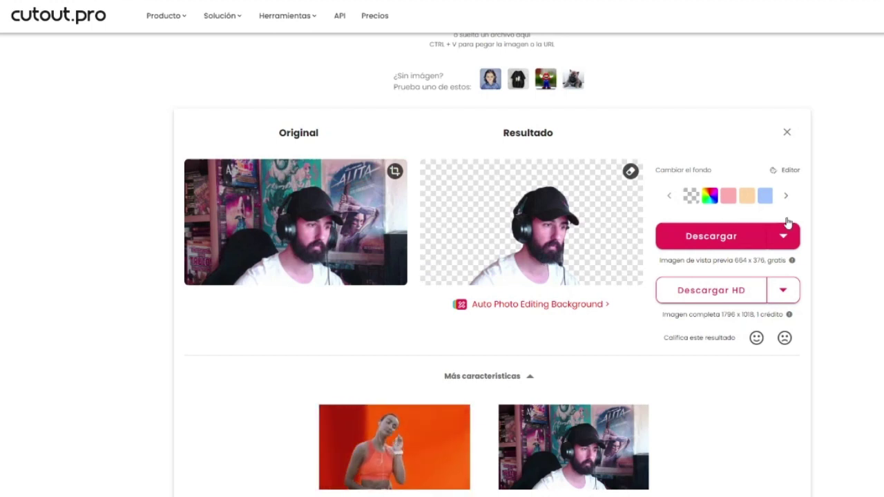
scroll(542, 262, "up", 2)
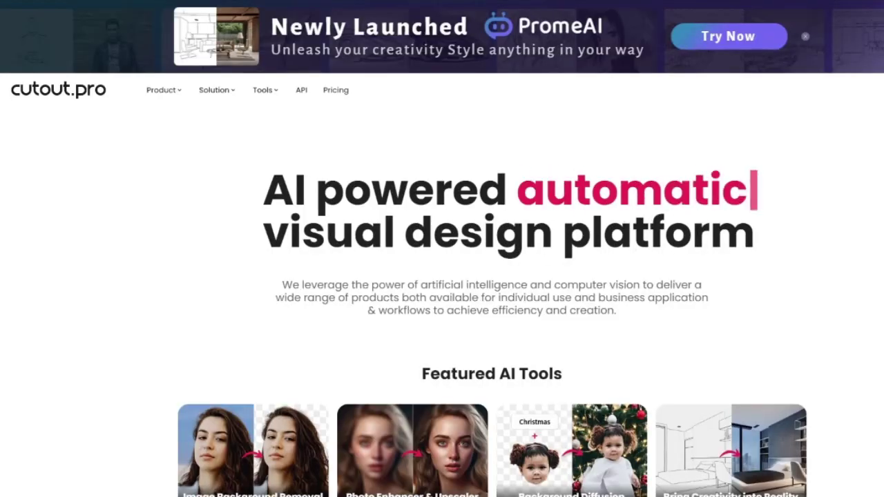
scroll(624, 224, "down", 4)
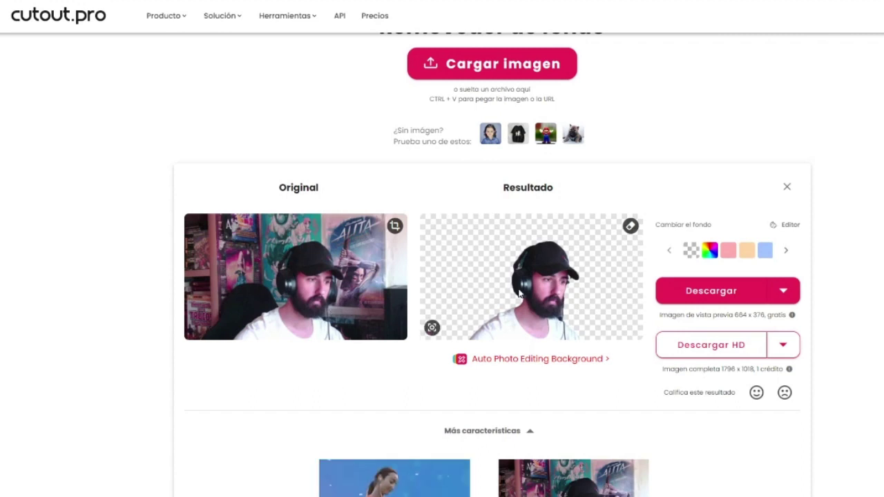
Step: Open the cutout result for retouching and reduce the eraser's brush size to the minimum
left_click(608, 226)
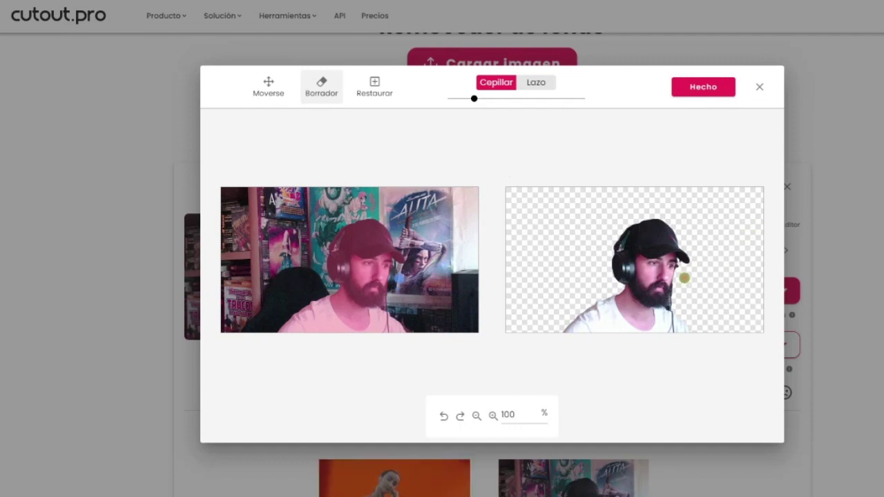
left_click(377, 91)
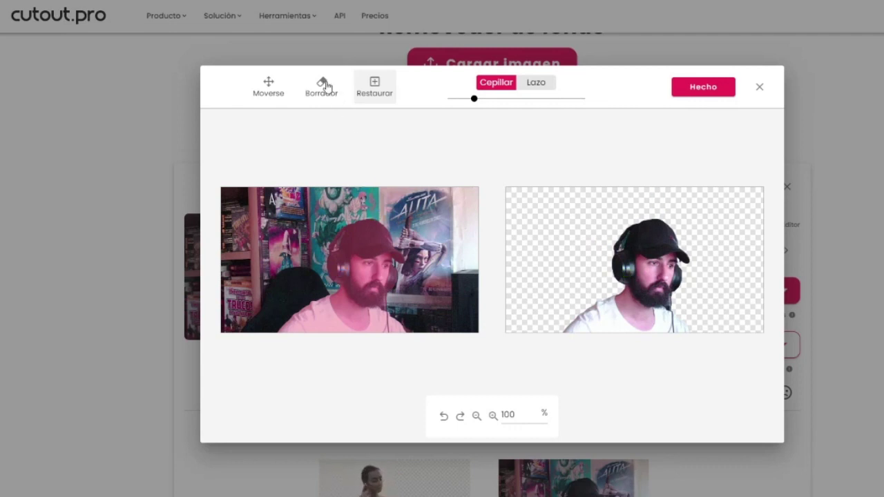
left_click(323, 87)
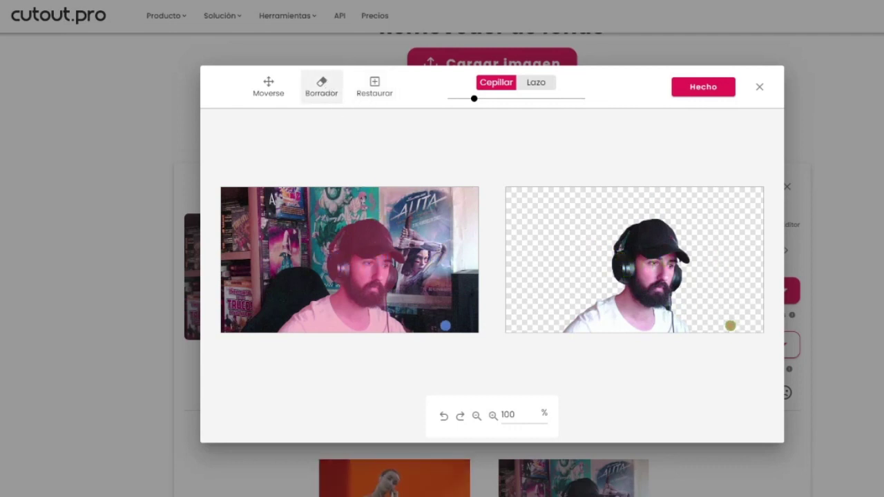
left_click_drag(473, 98, 450, 103)
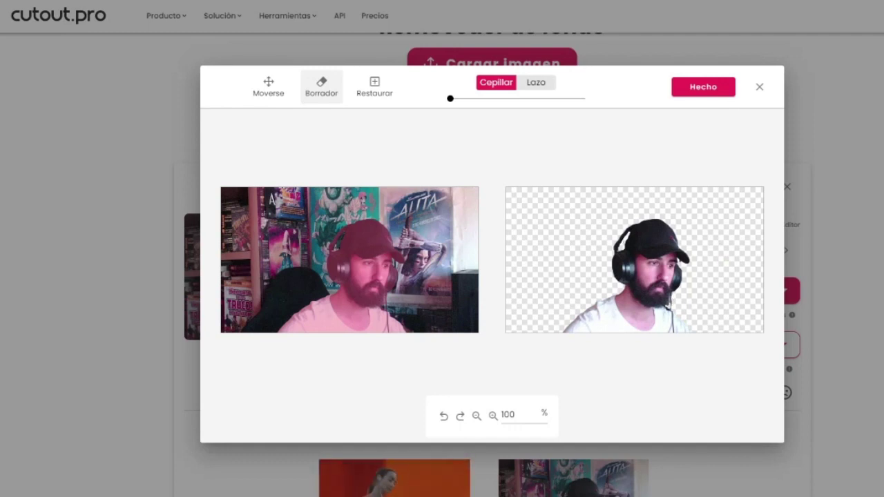
Step: Try the restore mode, return to the eraser with the brush option and finish the cutout retouching
left_click(374, 86)
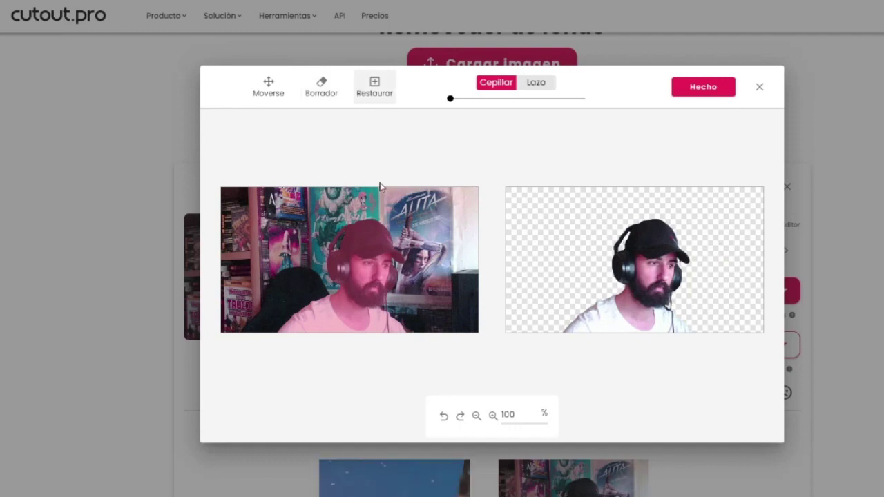
left_click(322, 87)
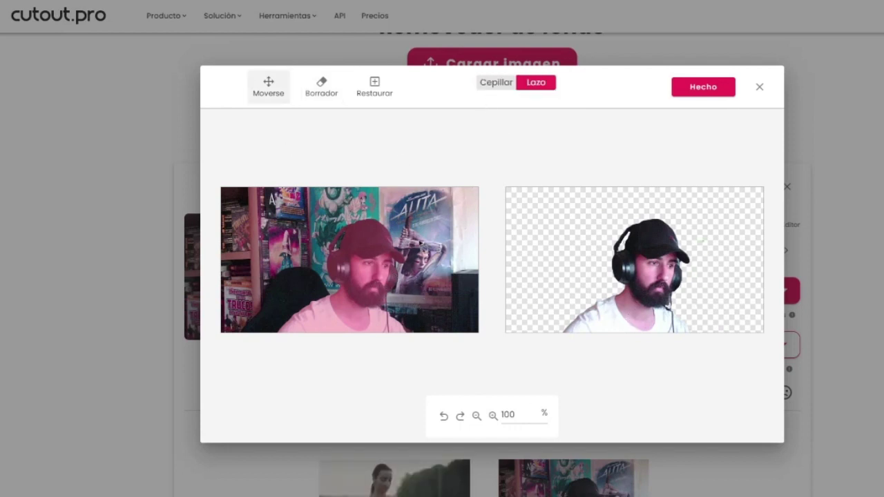
left_click(509, 84)
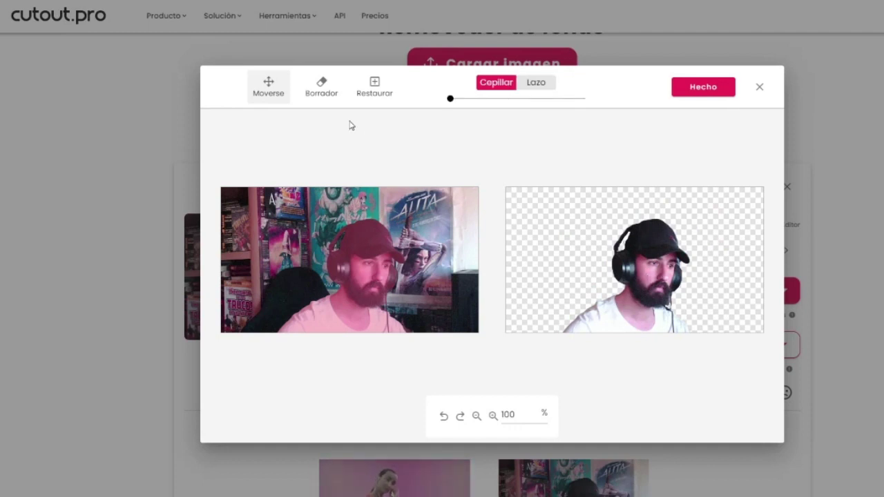
left_click(321, 89)
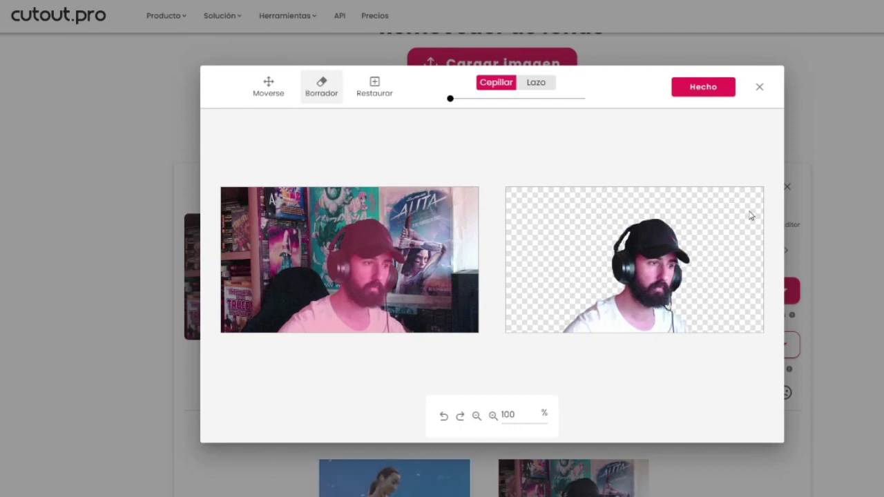
left_click(703, 87)
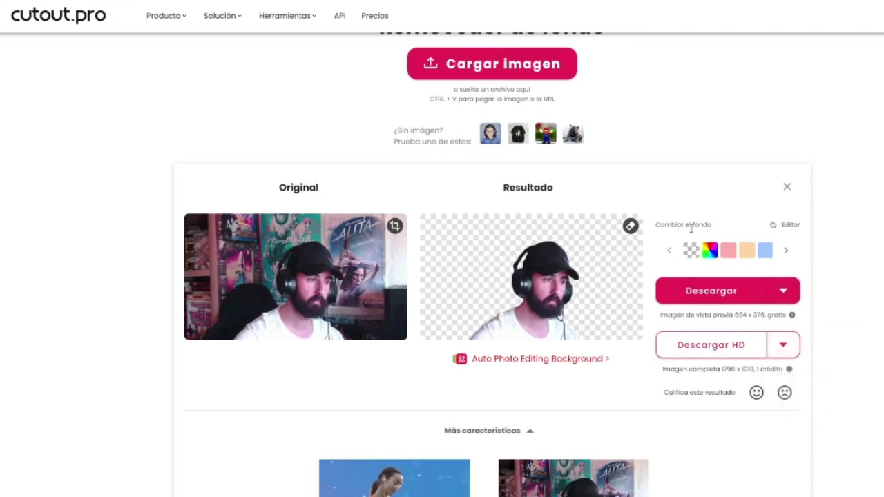
Step: Try purple, pink, peach and blue backgrounds behind the cutout person
left_click(710, 252)
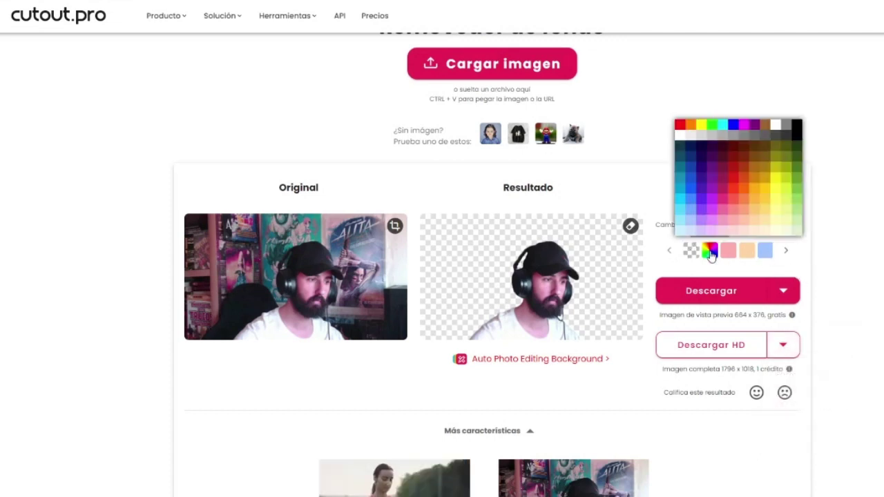
left_click(710, 126)
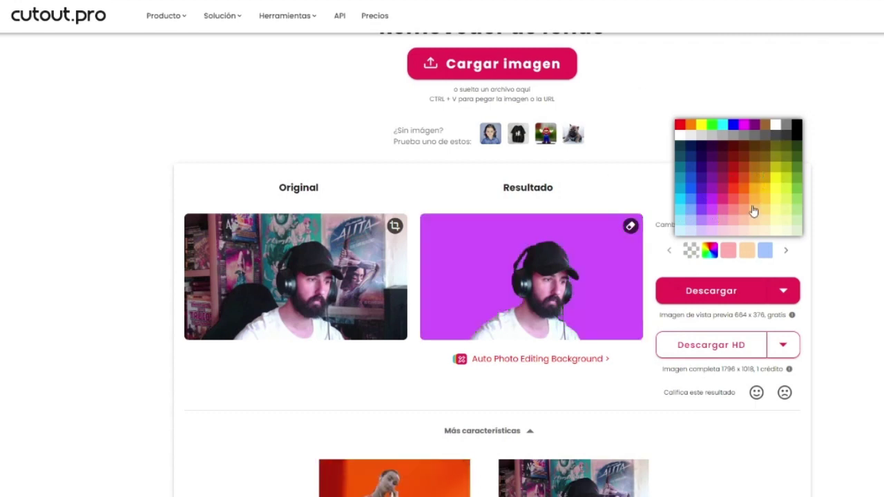
left_click(728, 251)
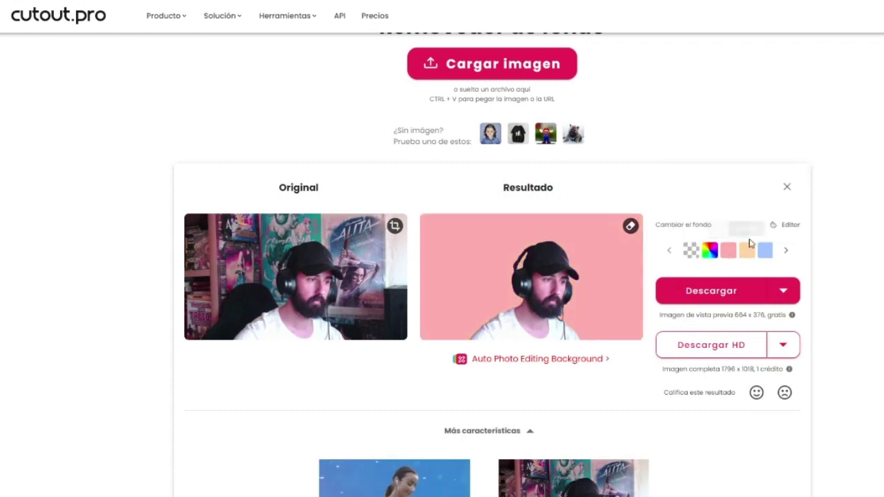
left_click(746, 250)
left_click(765, 250)
Step: Try further preset background colours behind the cutout person and return the background to transparent
left_click(785, 250)
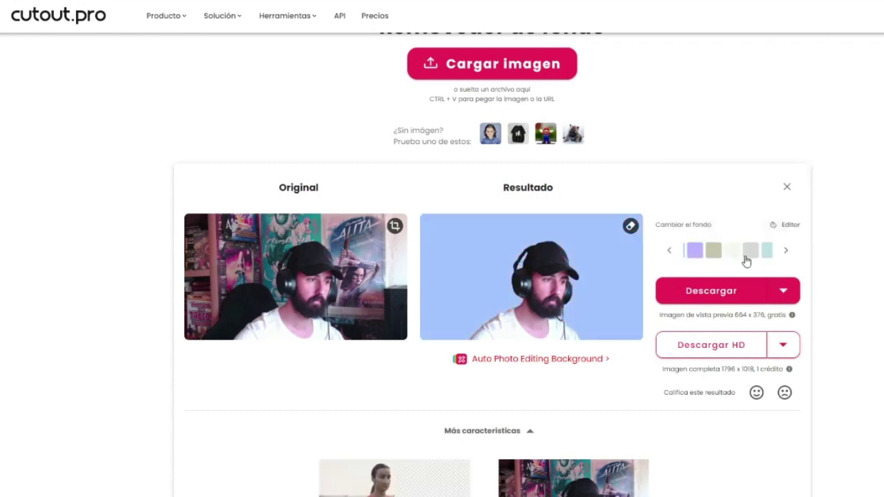
left_click(766, 250)
left_click(784, 253)
left_click(764, 252)
left_click(745, 252)
left_click(668, 251)
left_click(668, 250)
left_click(691, 250)
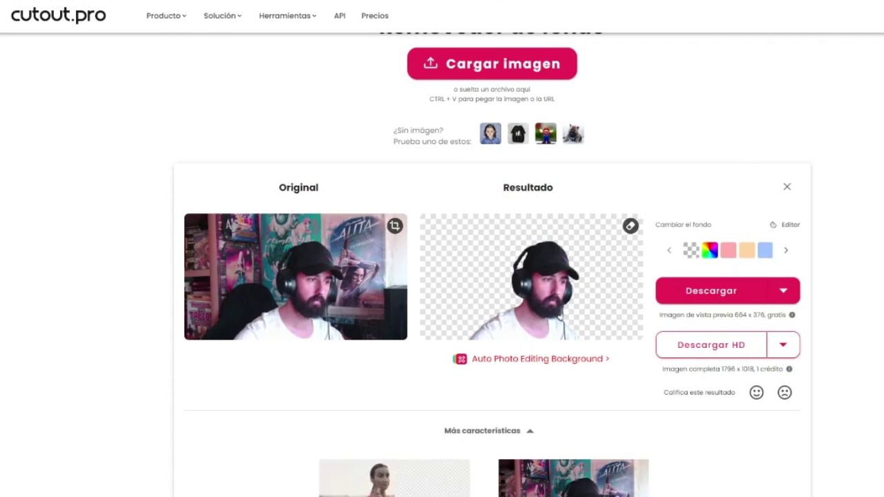
scroll(763, 138, "up", 1)
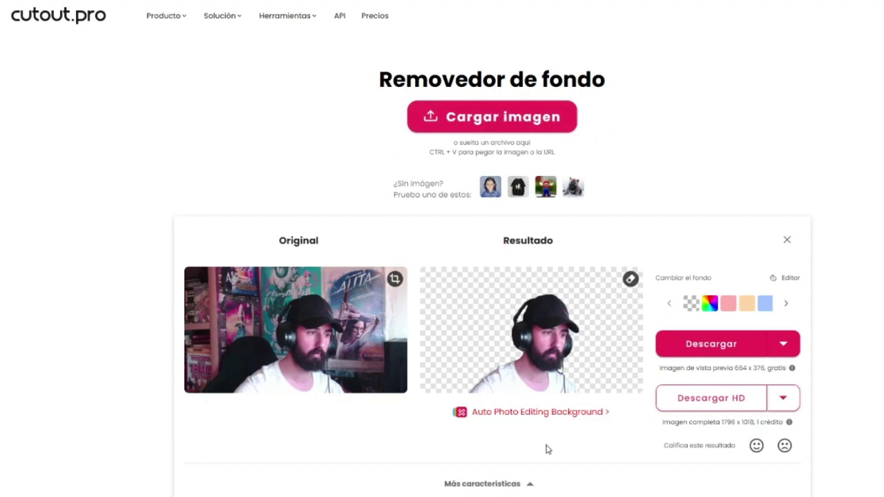
scroll(493, 311, "down", 3)
scroll(493, 311, "up", 3)
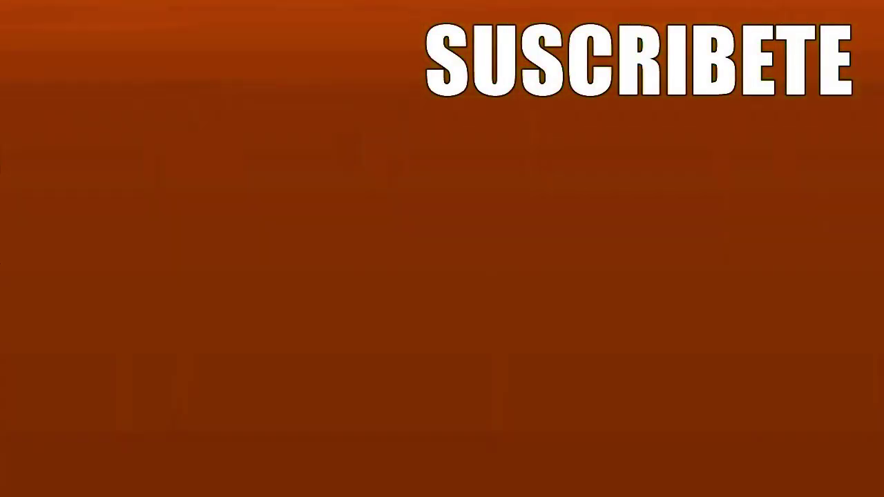